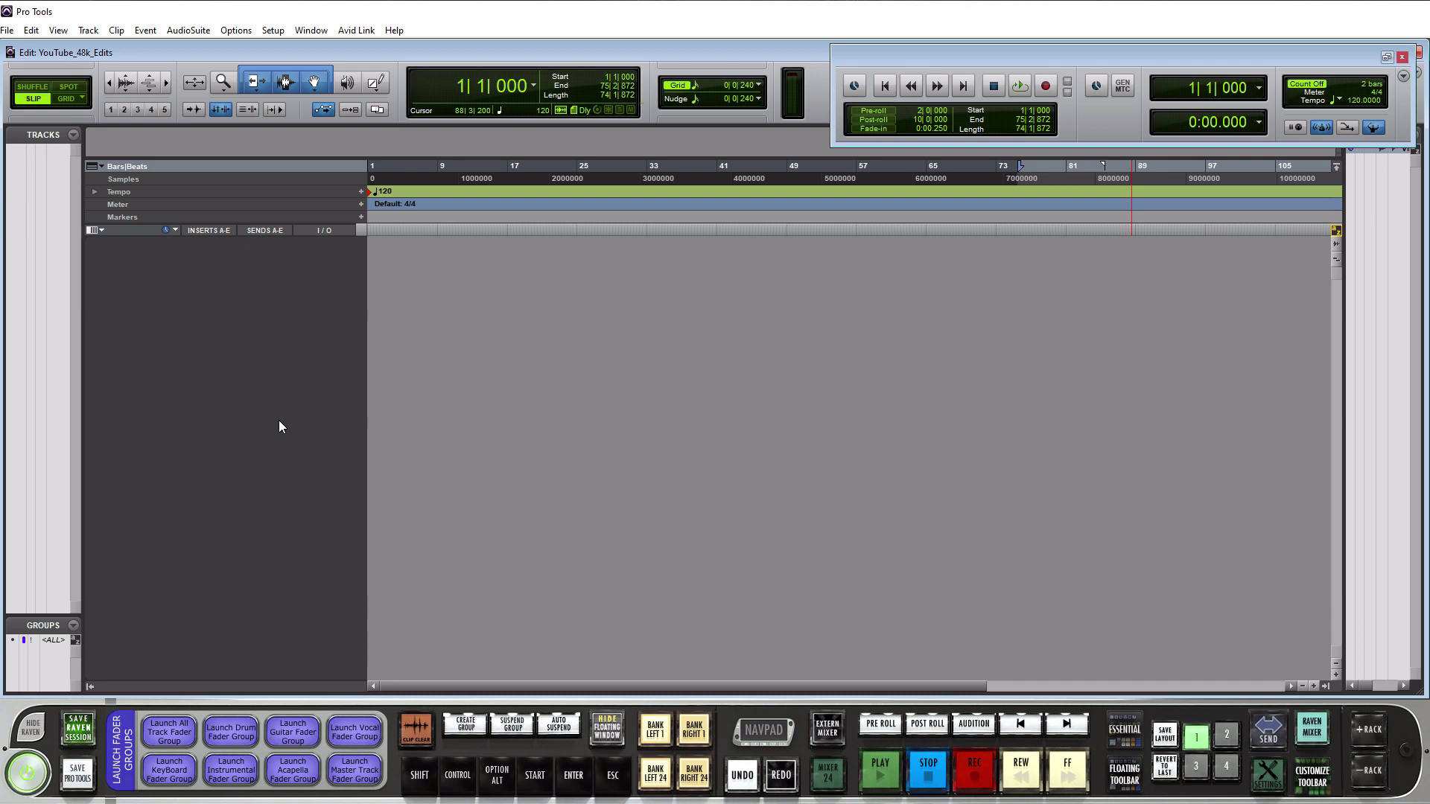
- Open the New Tracks dialog from the Track menu, then cancel it without creating a track
click(87, 29)
click(101, 48)
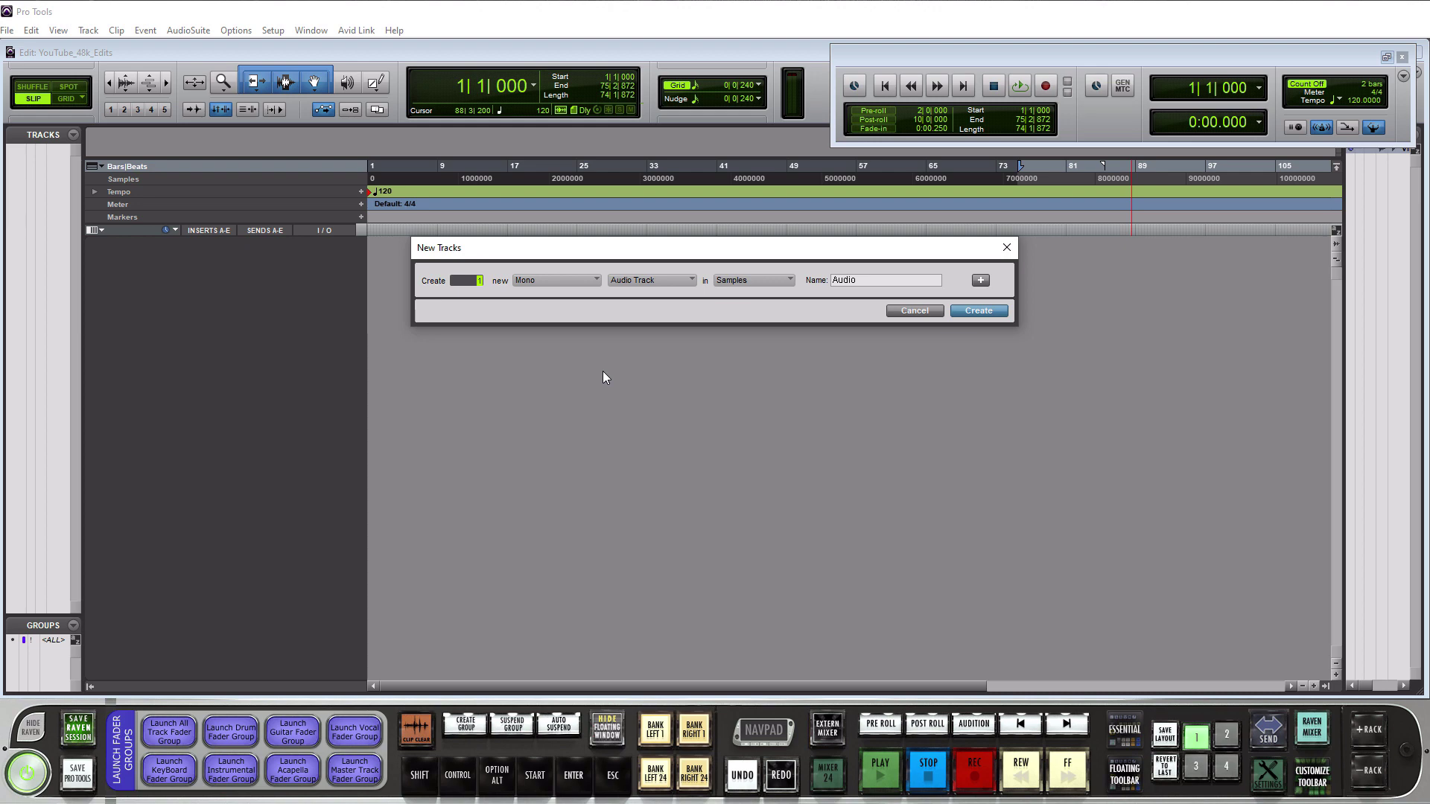
click(1007, 246)
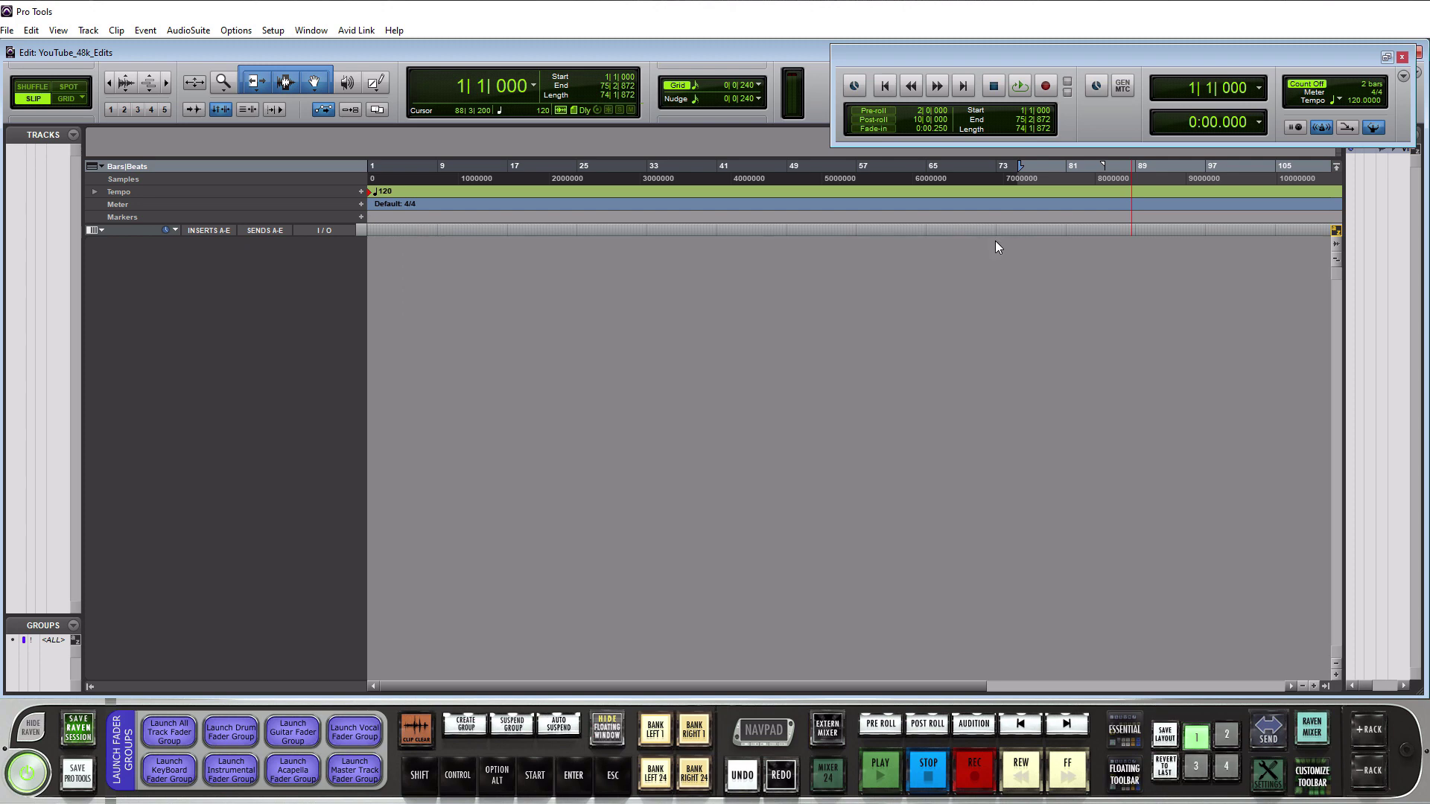
- Create one Mono Audio Track with the Samples timebase, named Audio 1
key(ctrl+shift+n)
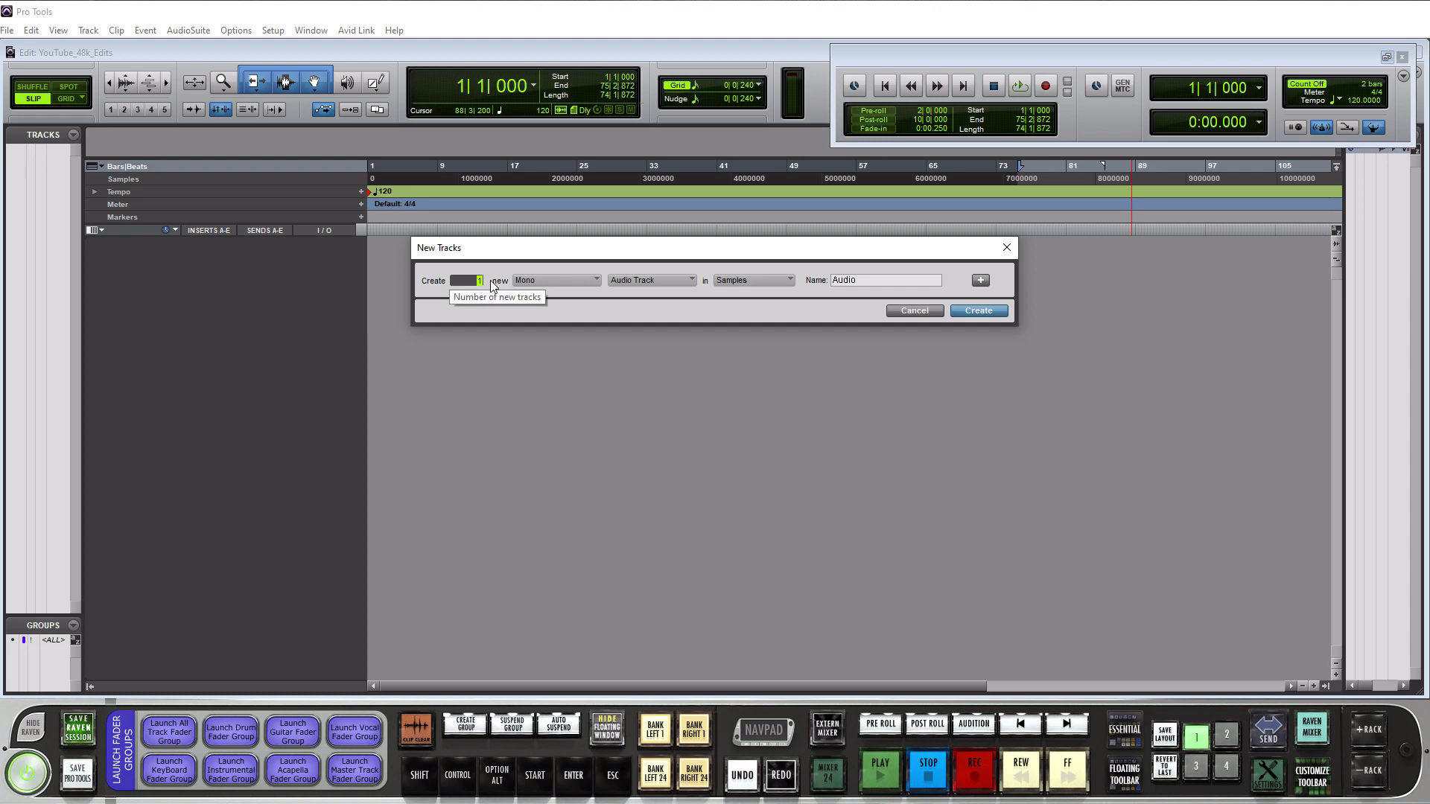
click(592, 280)
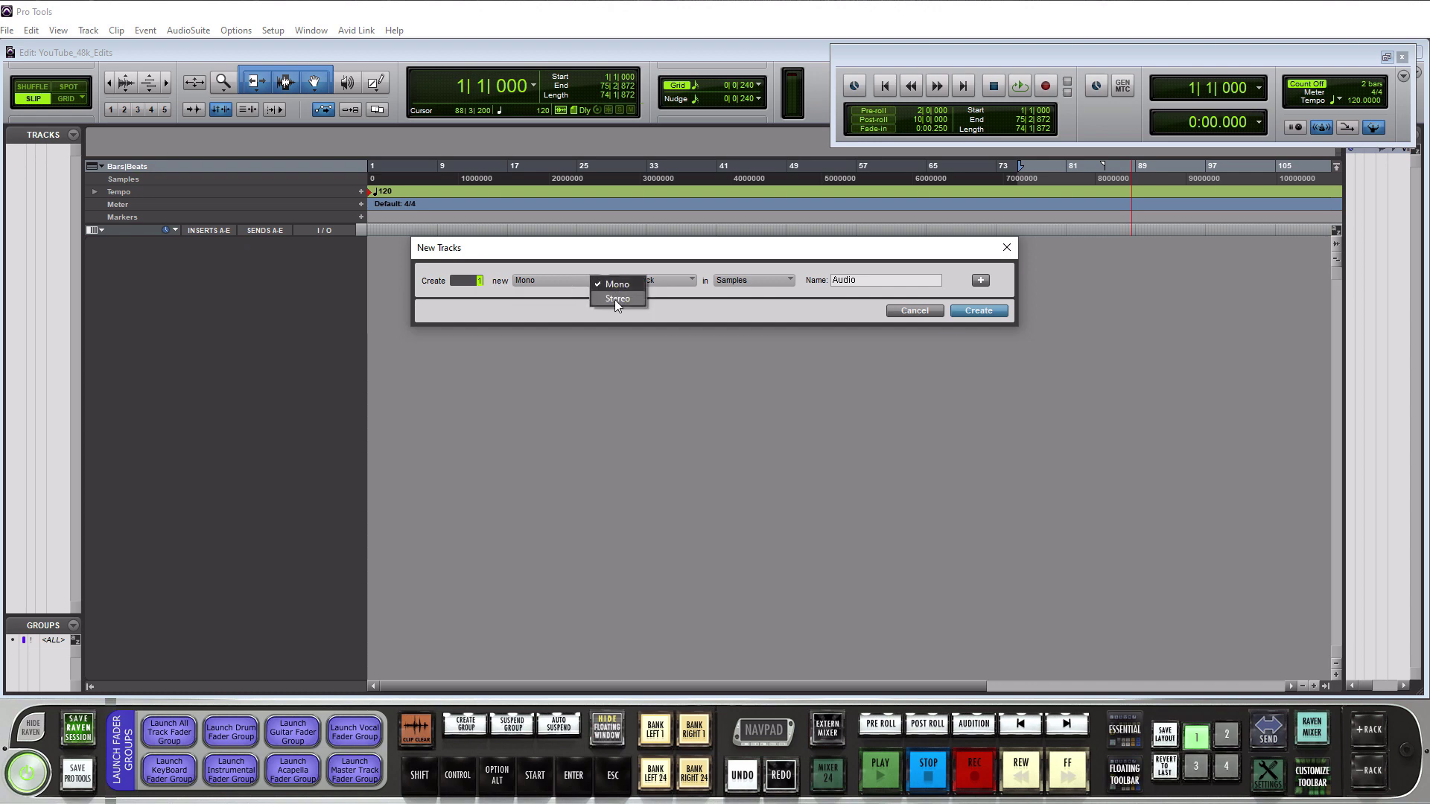
click(622, 261)
click(688, 280)
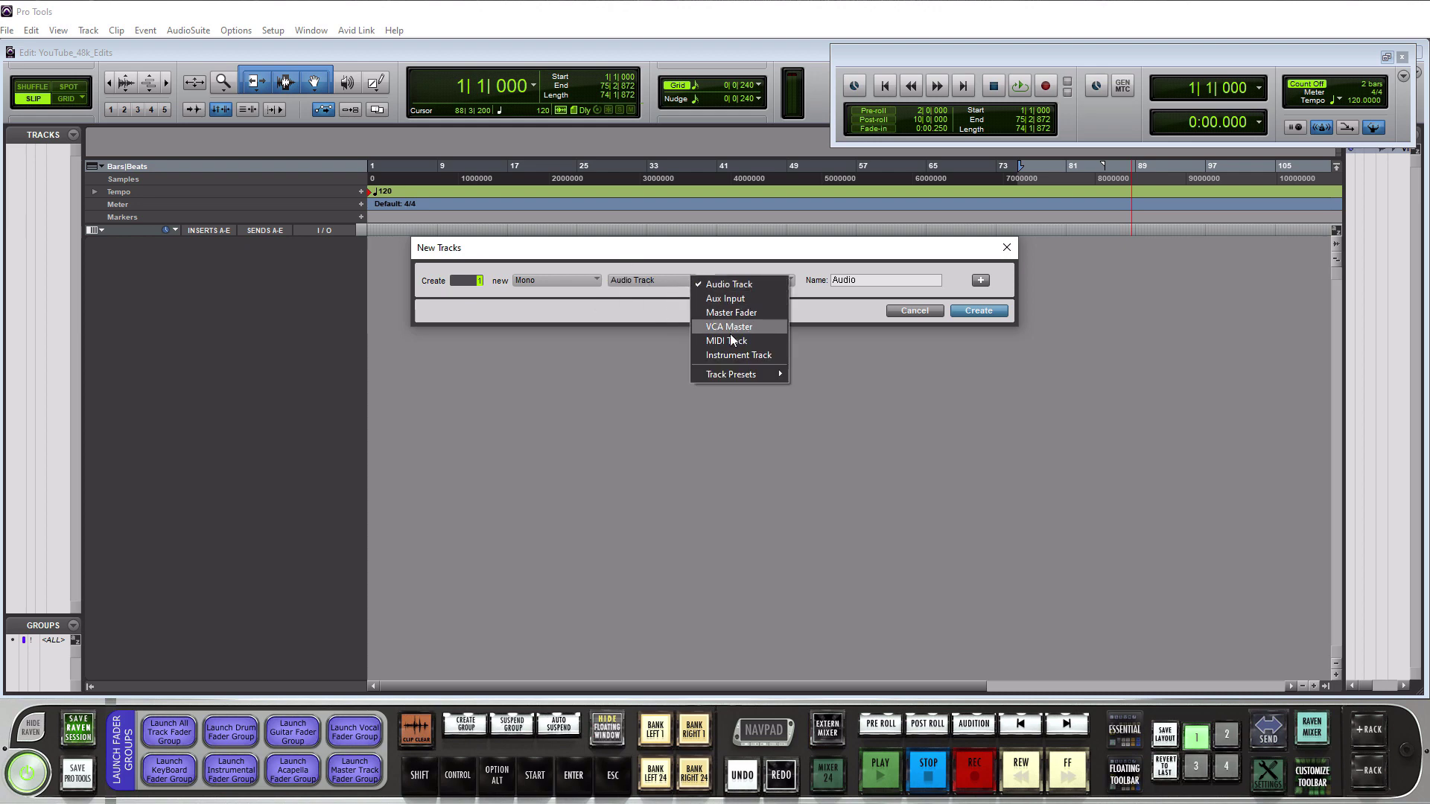
click(738, 275)
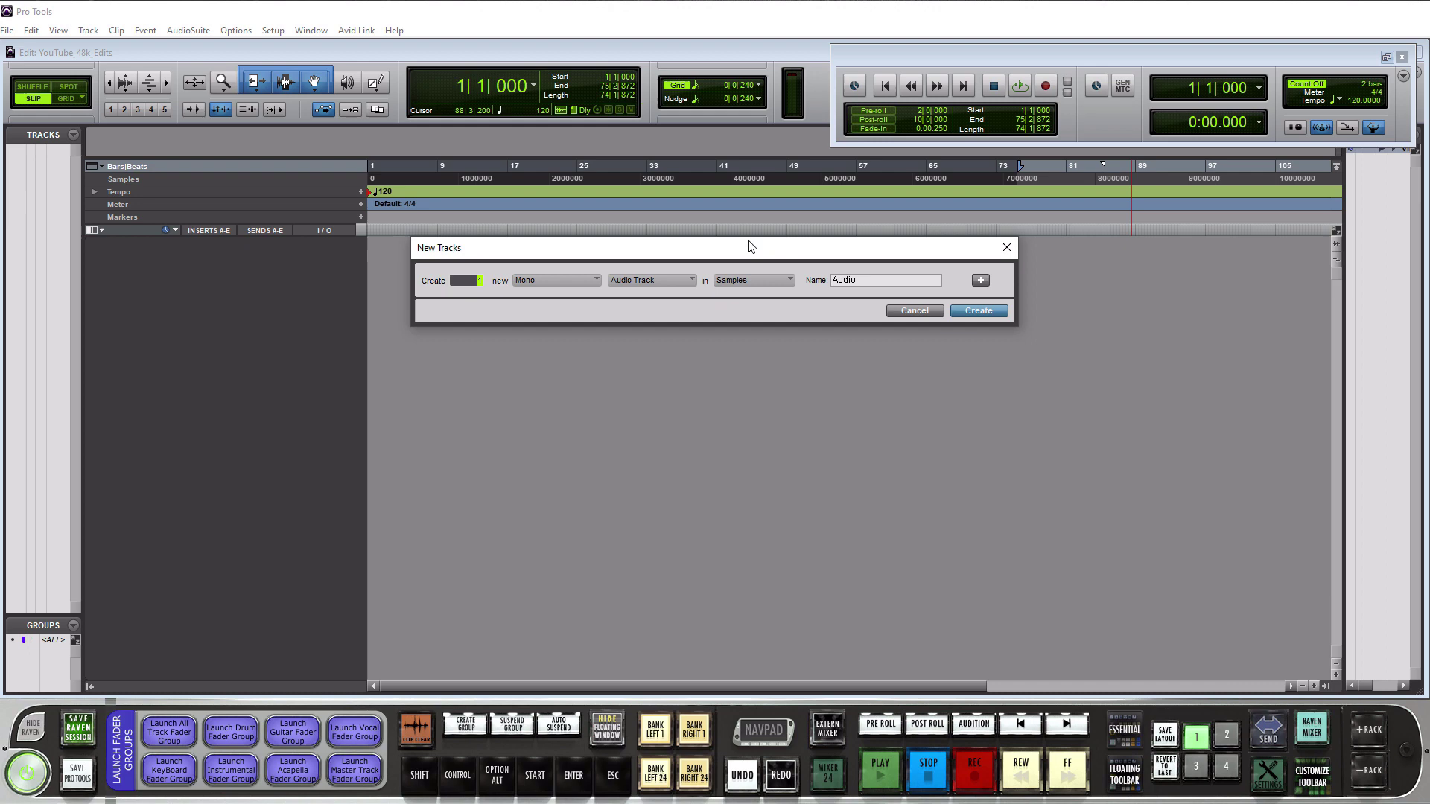
click(768, 277)
click(735, 258)
click(979, 311)
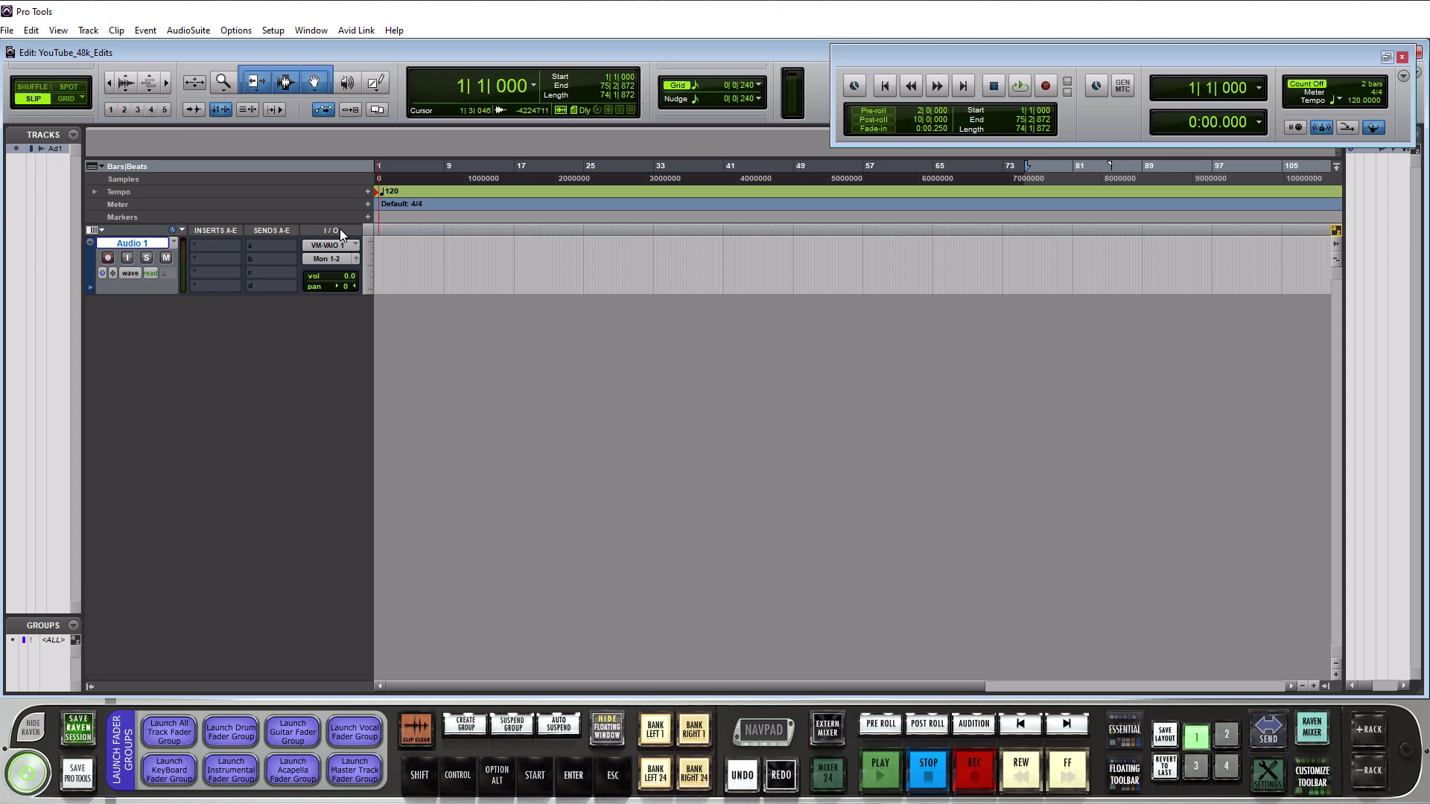
click(354, 244)
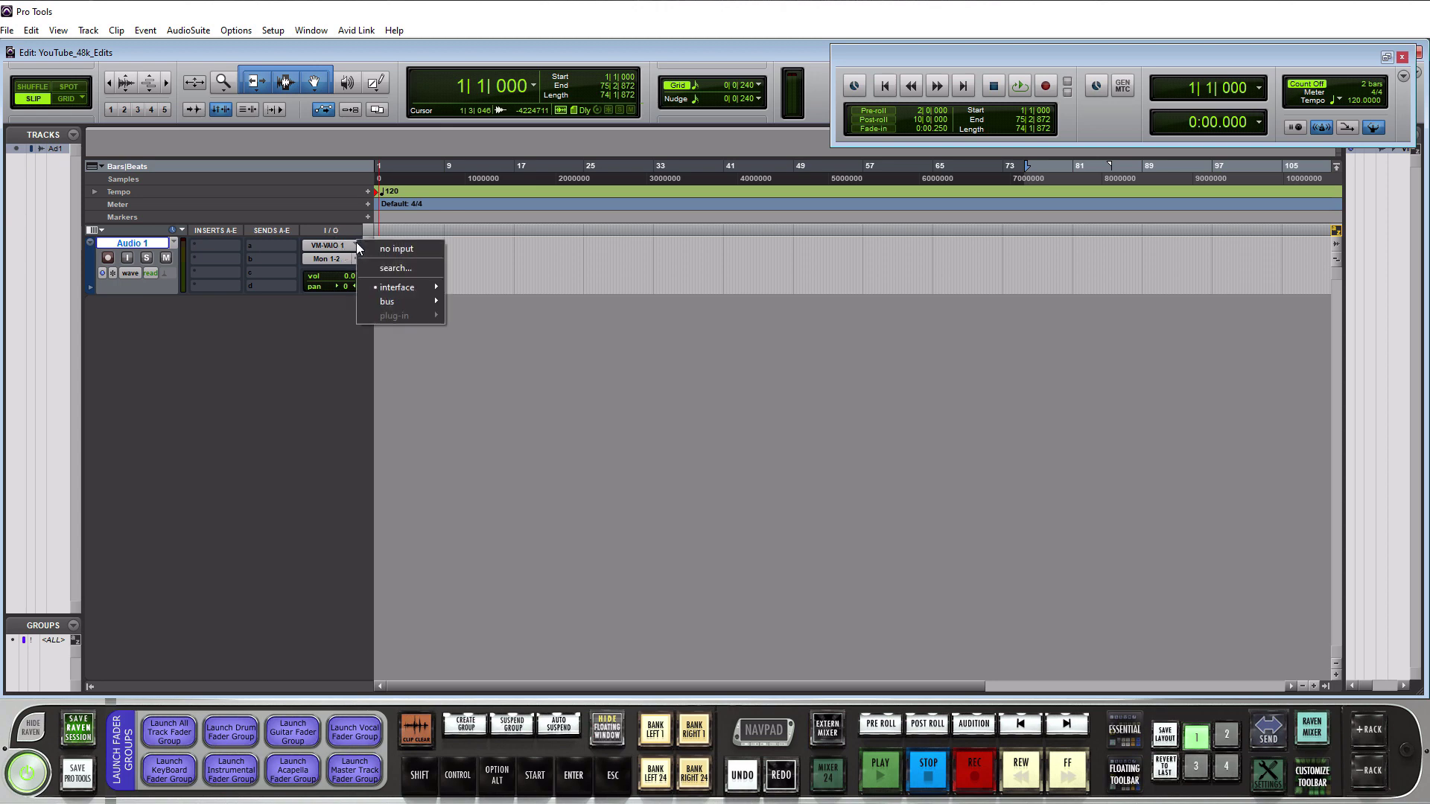
mouse_move(406, 291)
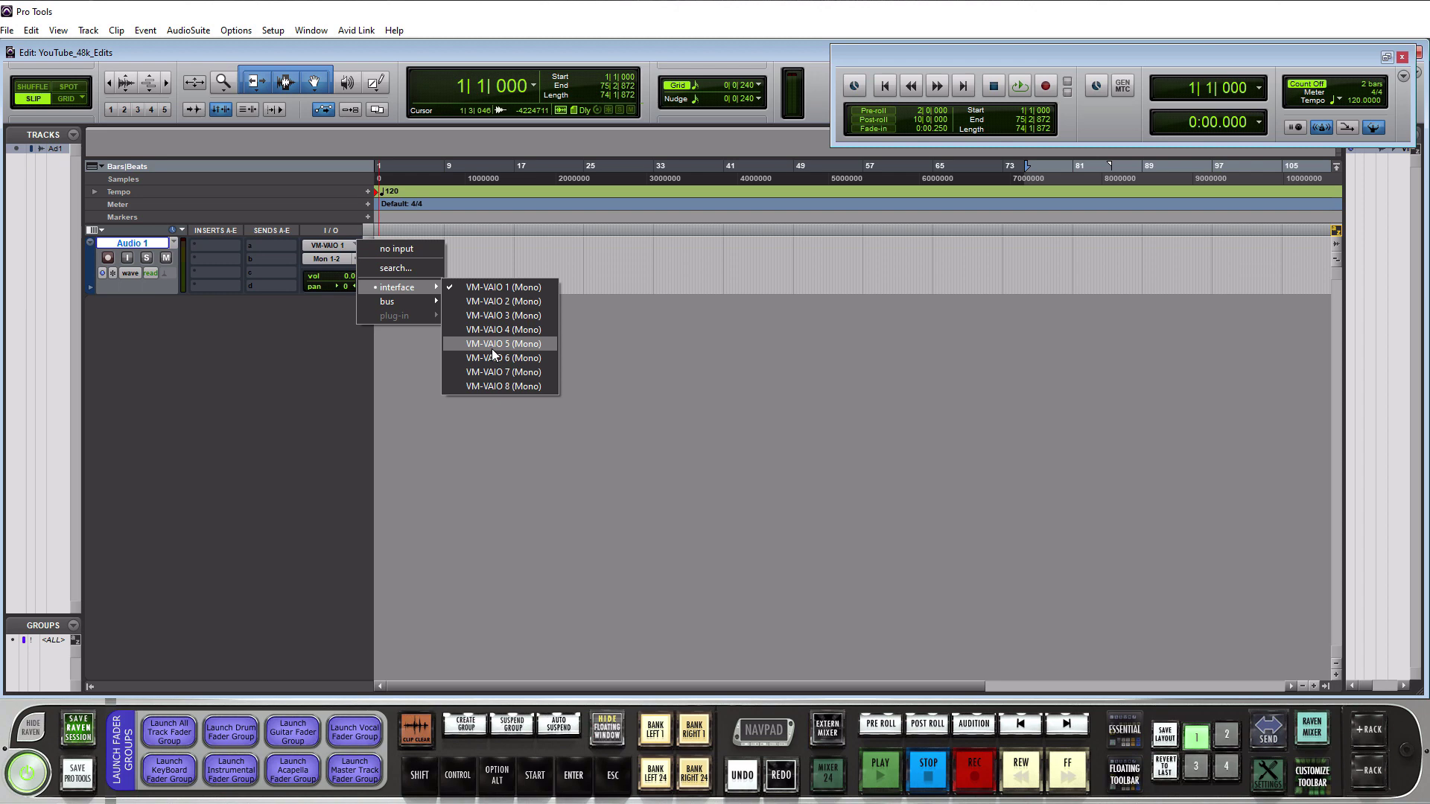
click(227, 359)
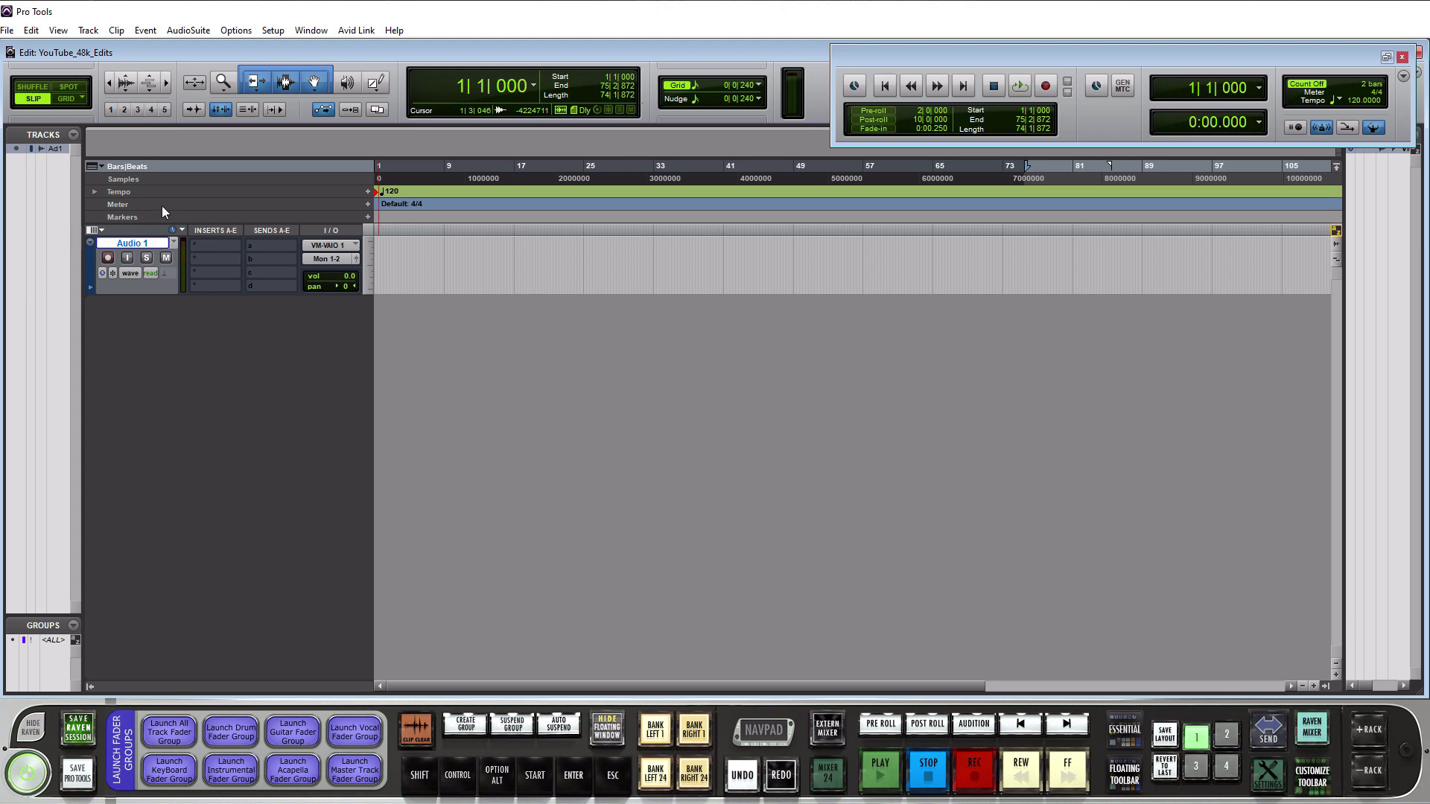
click(272, 30)
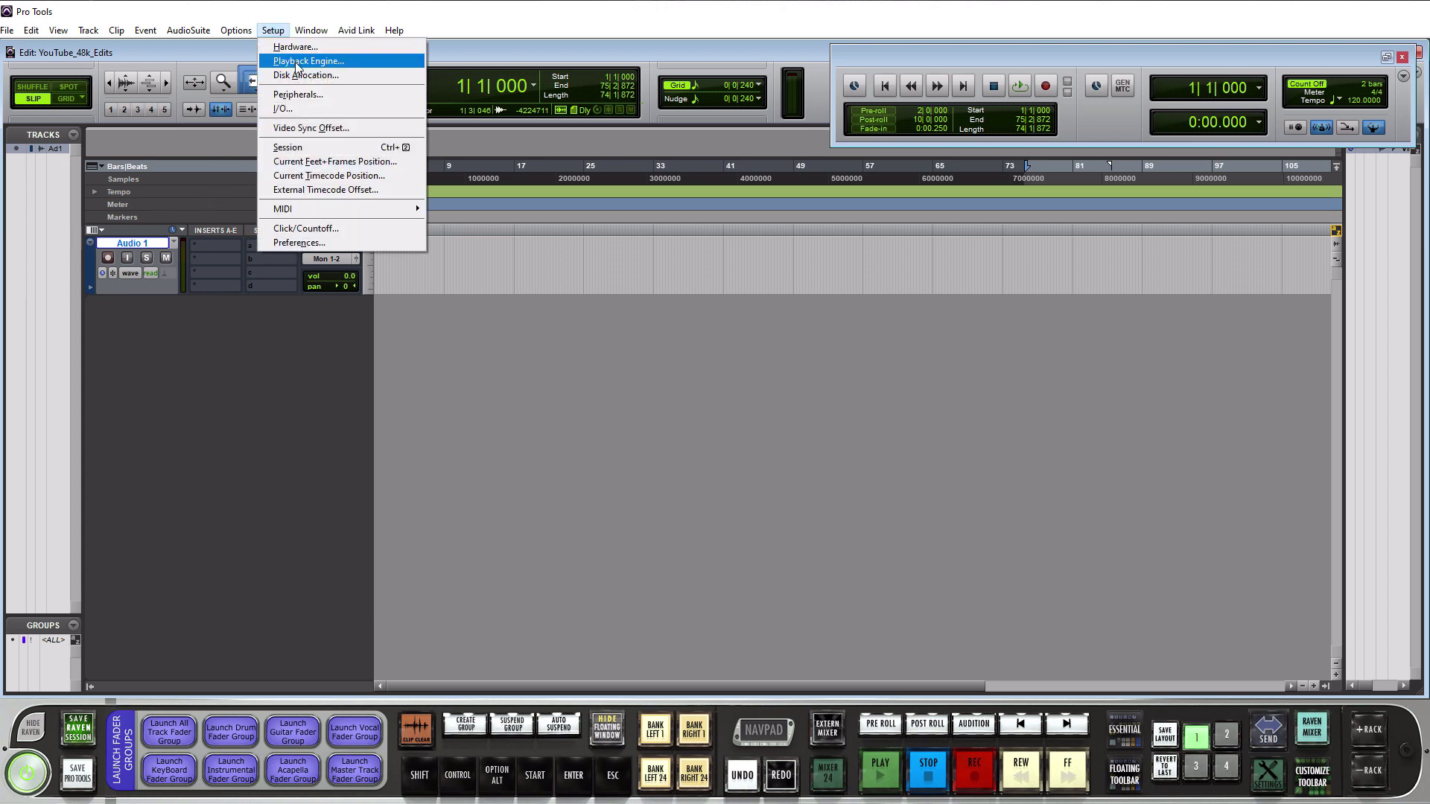
click(294, 61)
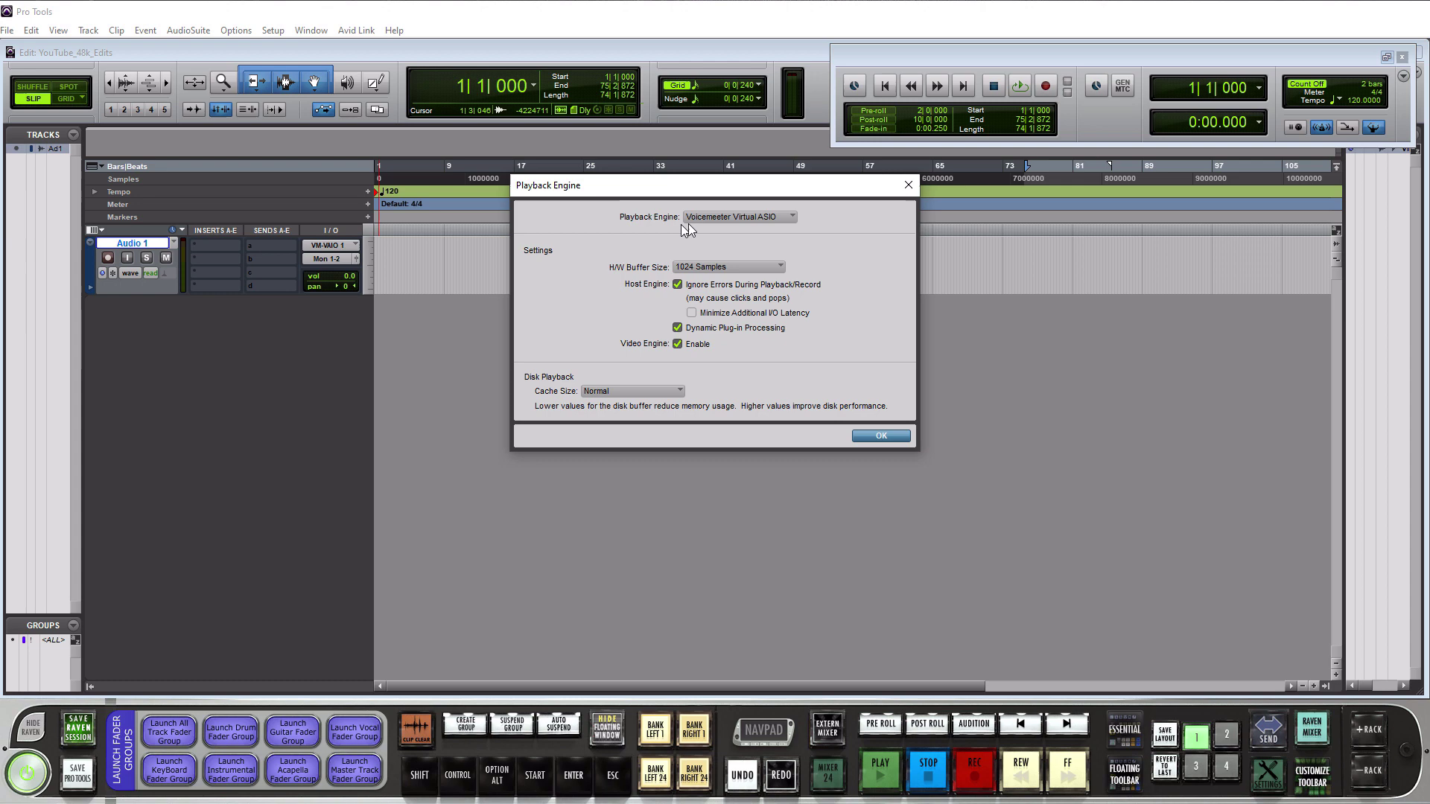
click(791, 216)
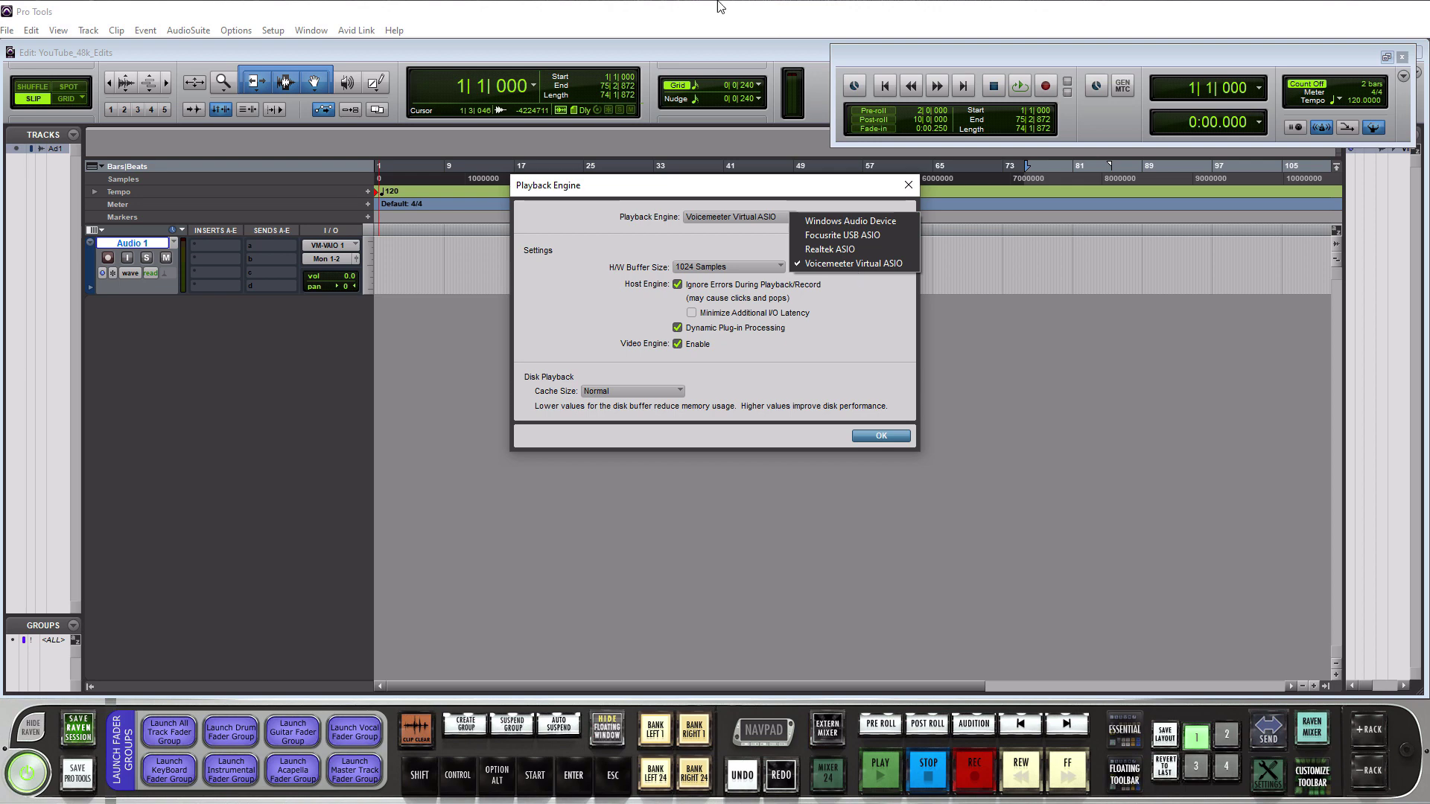
click(579, 201)
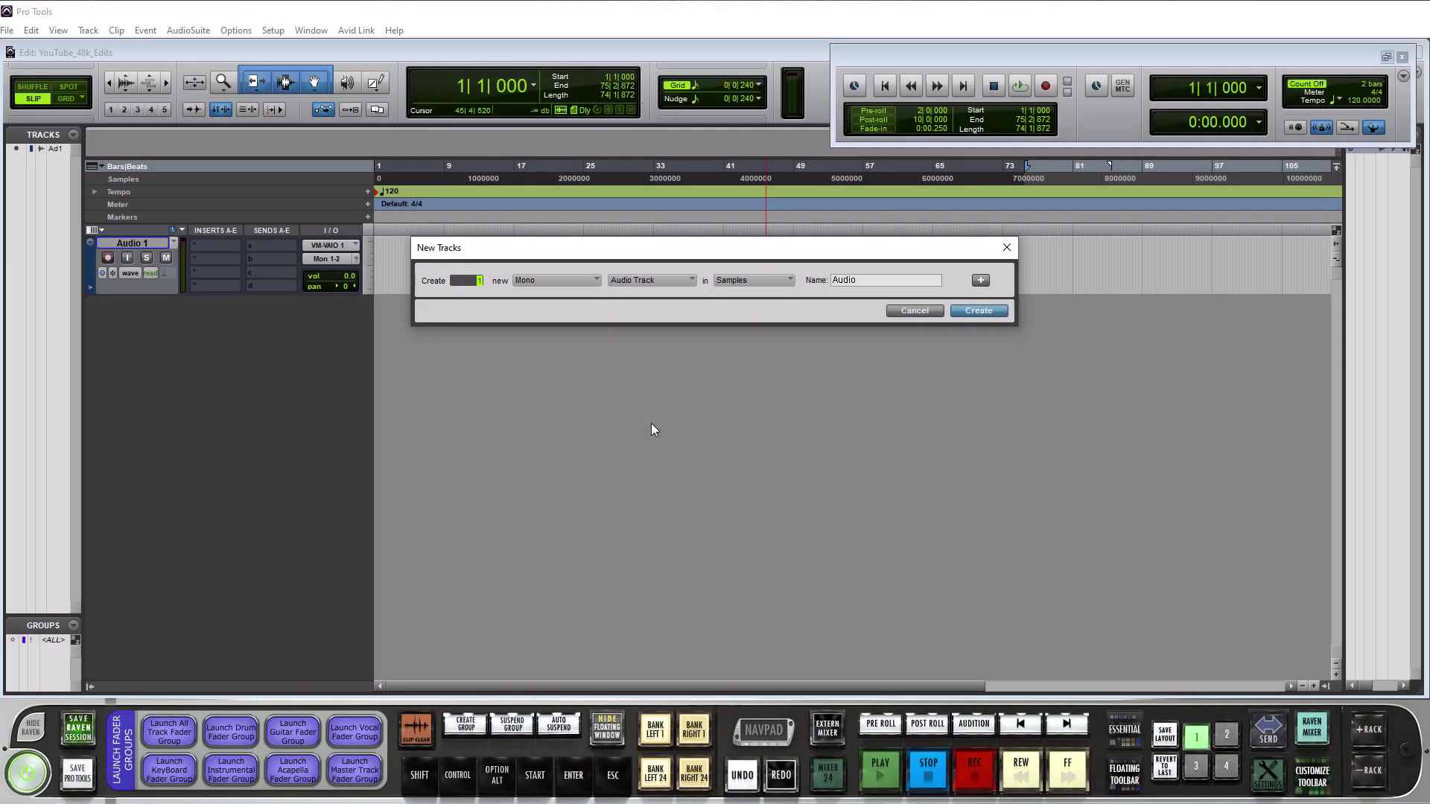
- Create a mono Aux Input track, Aux 1, in the New Tracks dialog
click(690, 279)
click(722, 302)
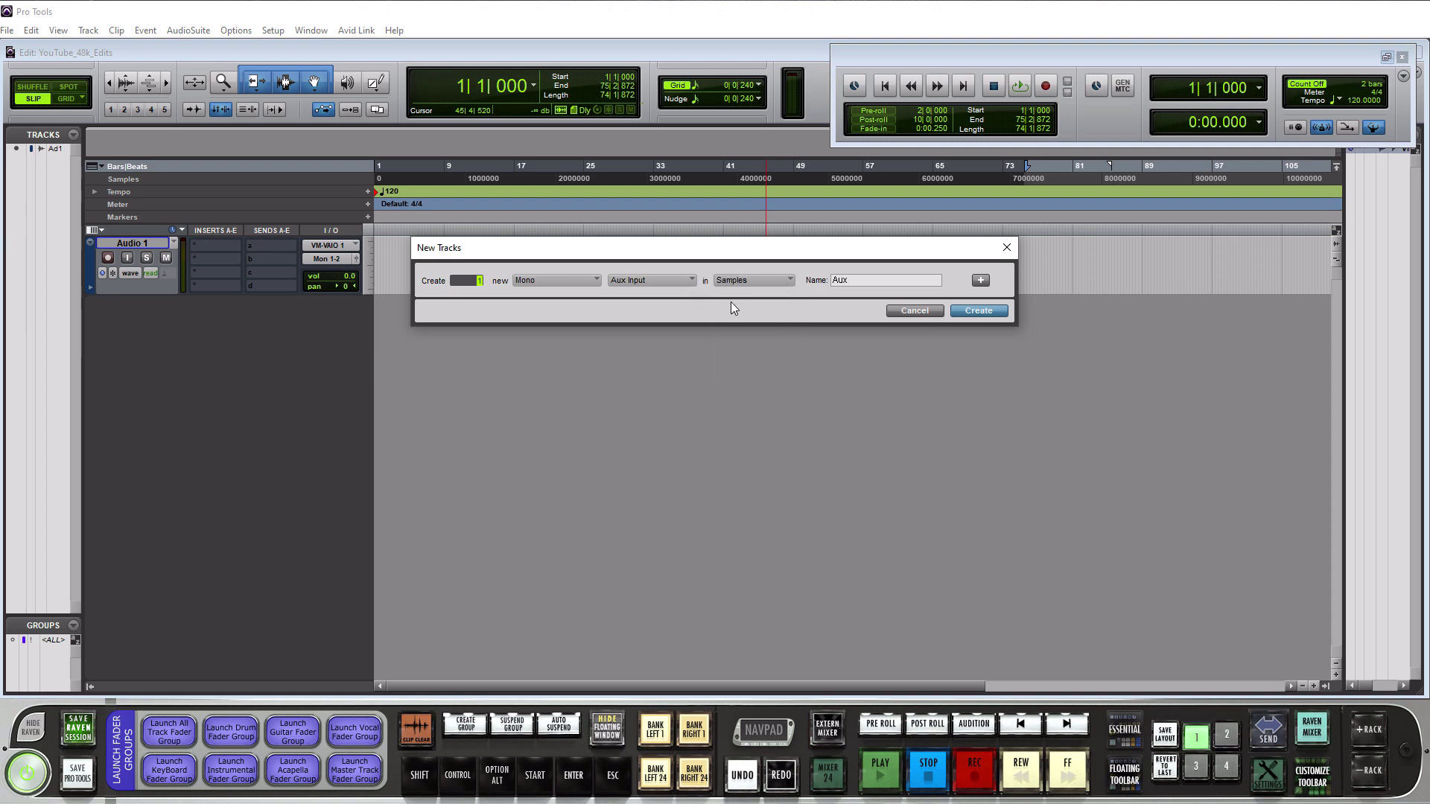
click(983, 312)
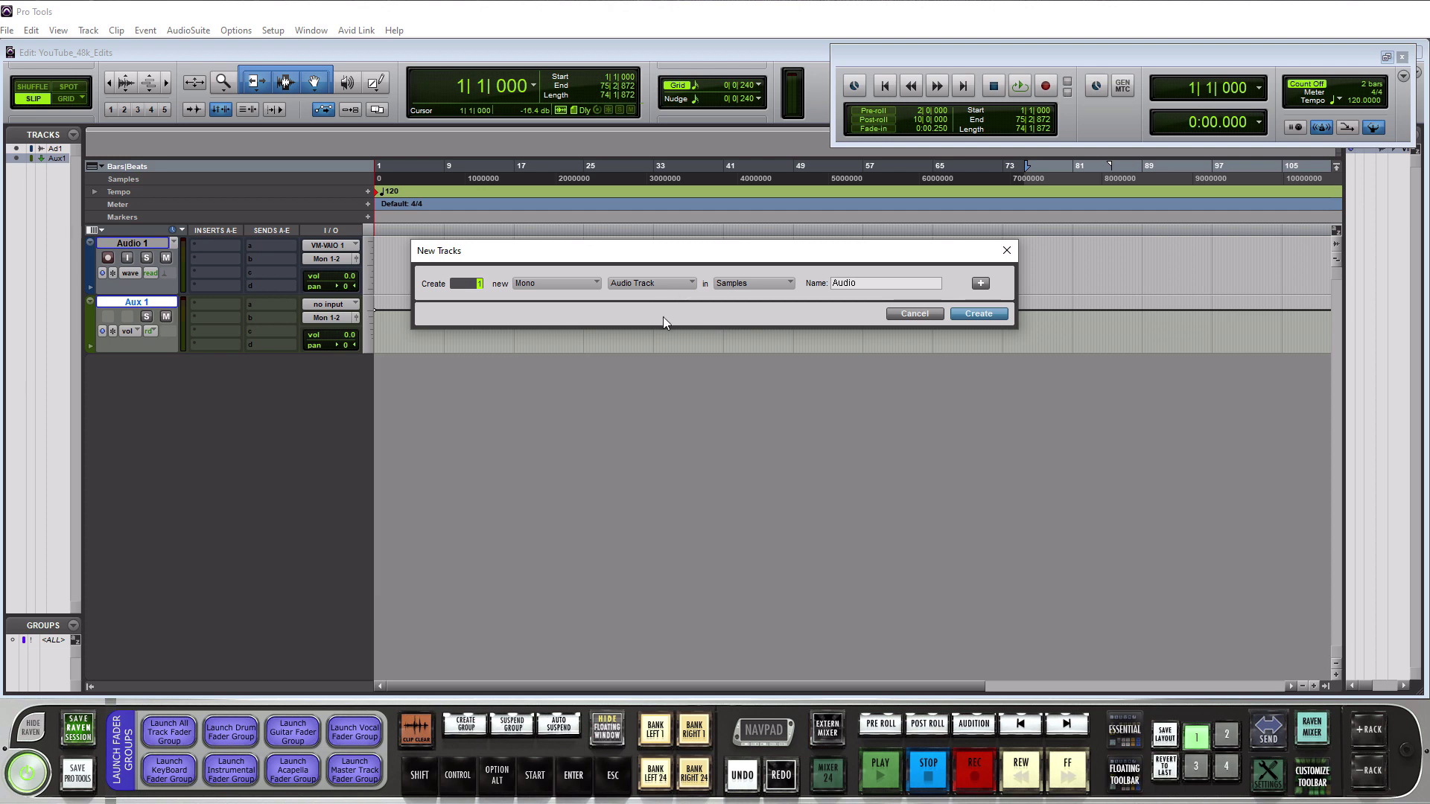
- Create a Master Fader track, Master 1, in the New Tracks dialog
click(691, 288)
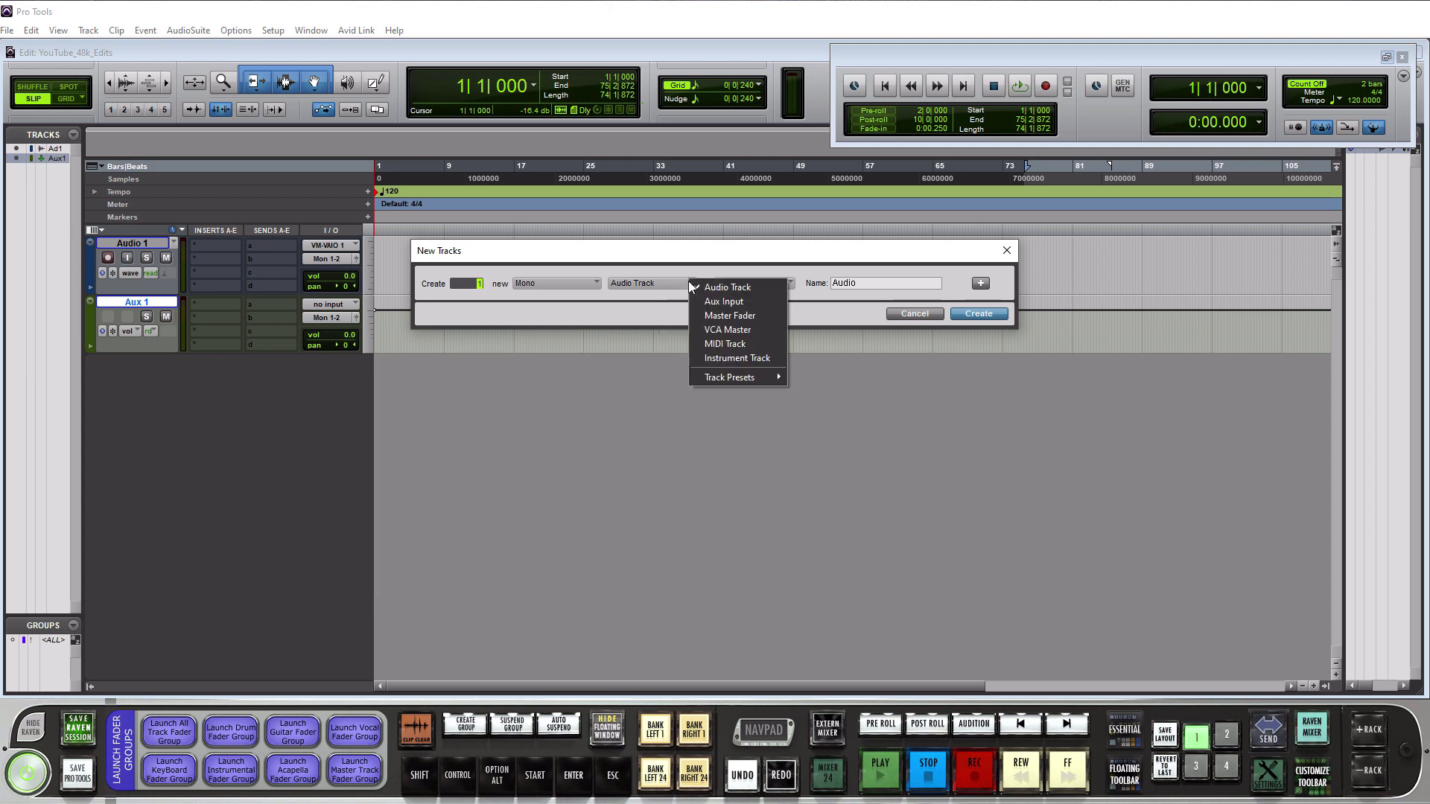
click(735, 313)
click(980, 313)
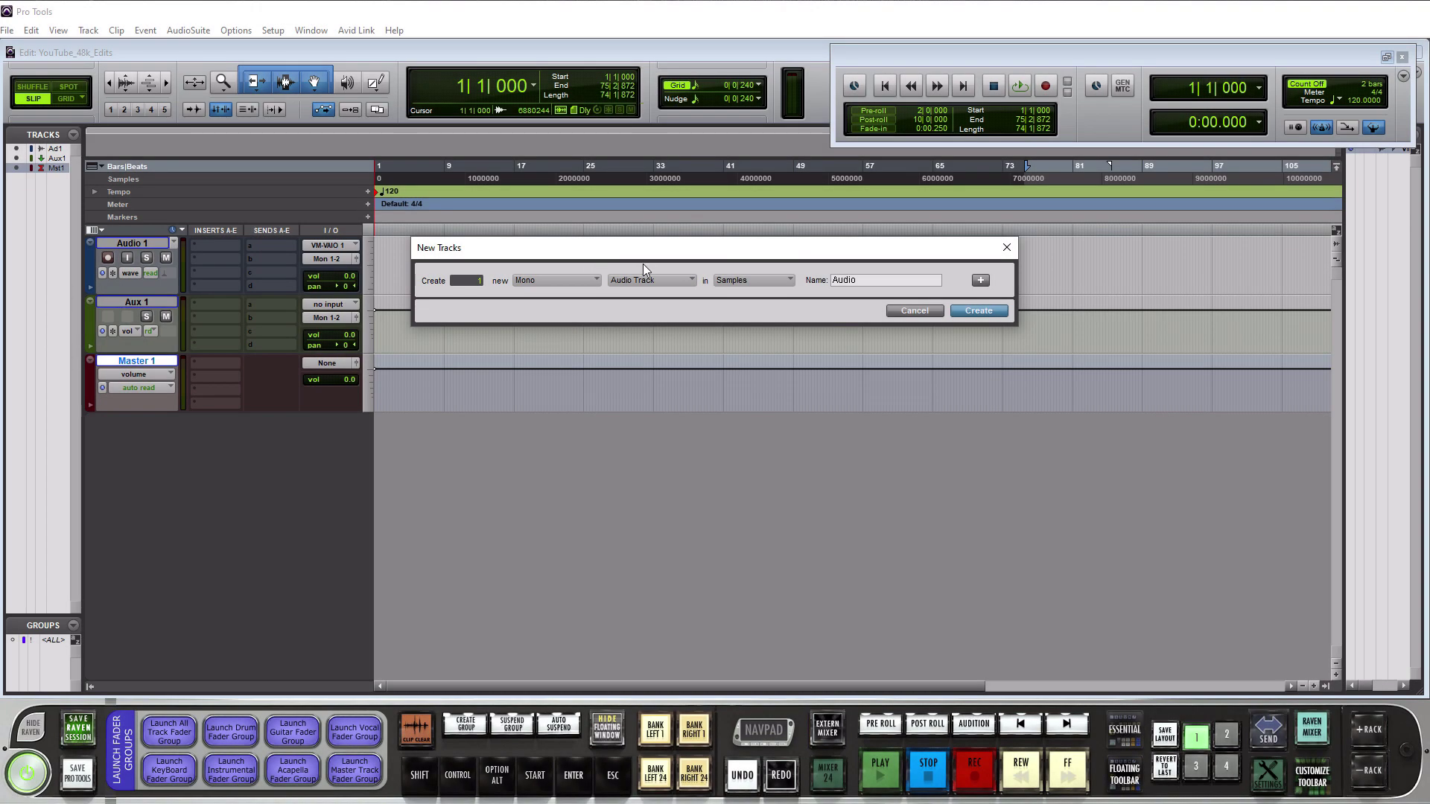
- Create a VCA Master track, VCA 1, in the New Tracks dialog
click(677, 279)
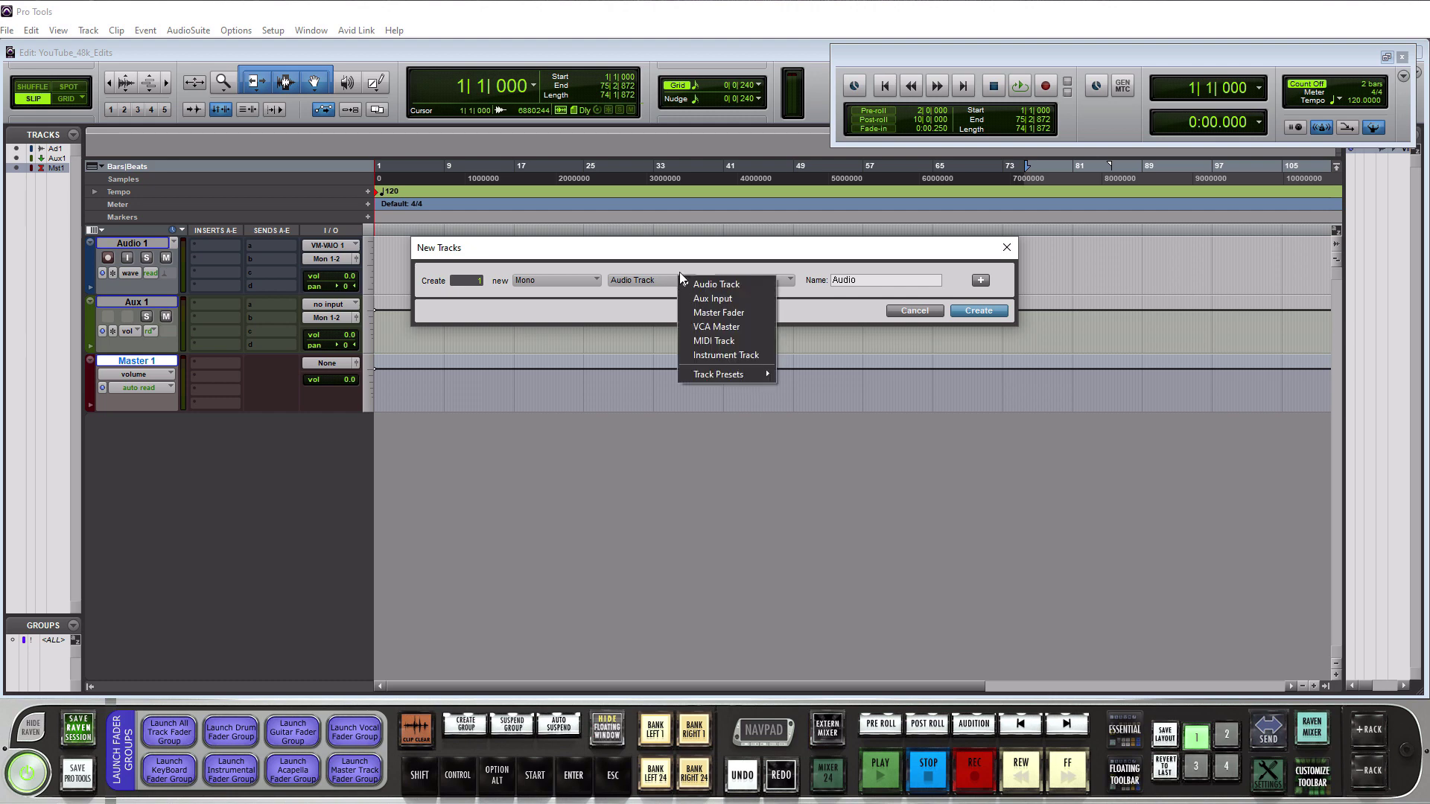
click(730, 332)
click(978, 311)
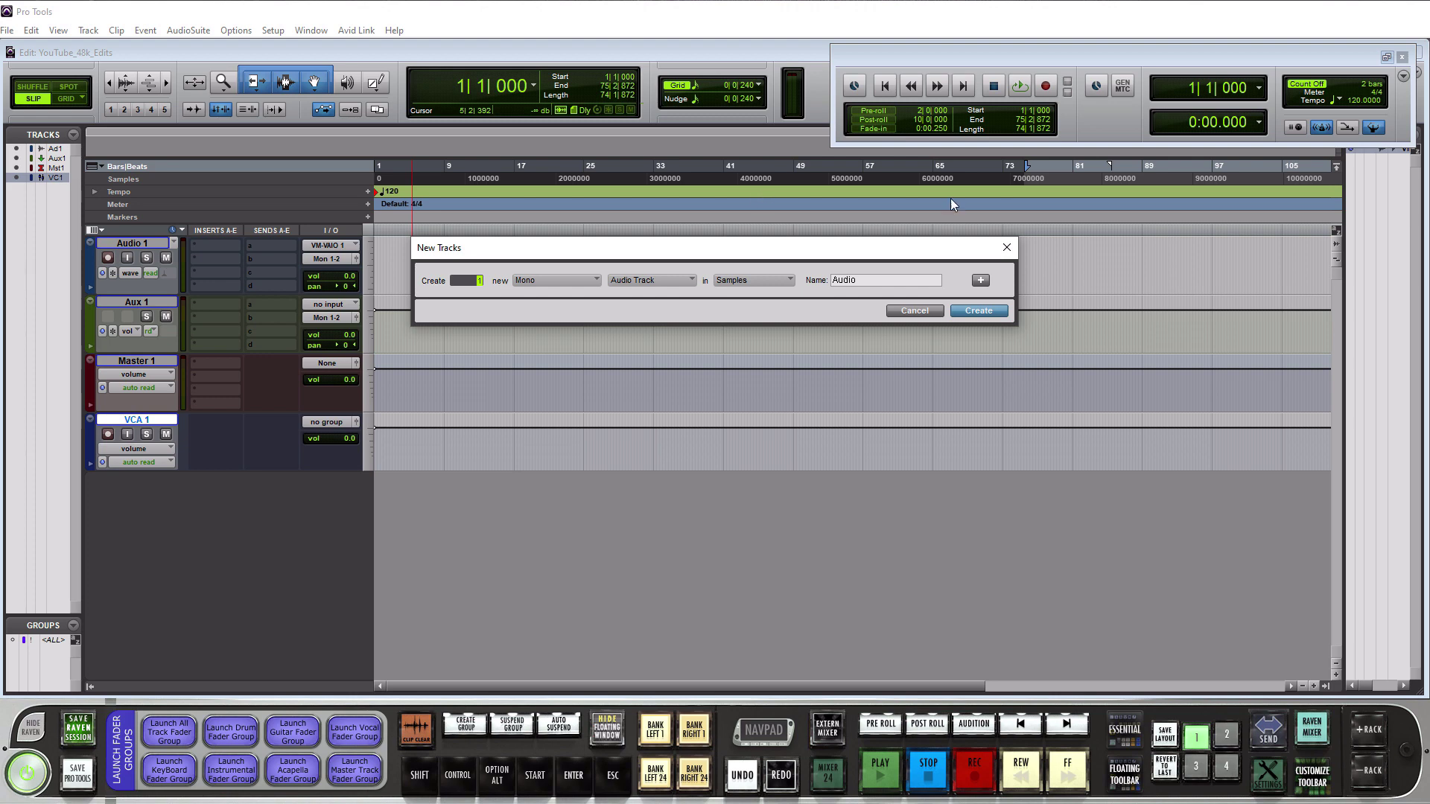
- Create a MIDI Track, MIDI 1, in the New Tracks dialog
click(676, 277)
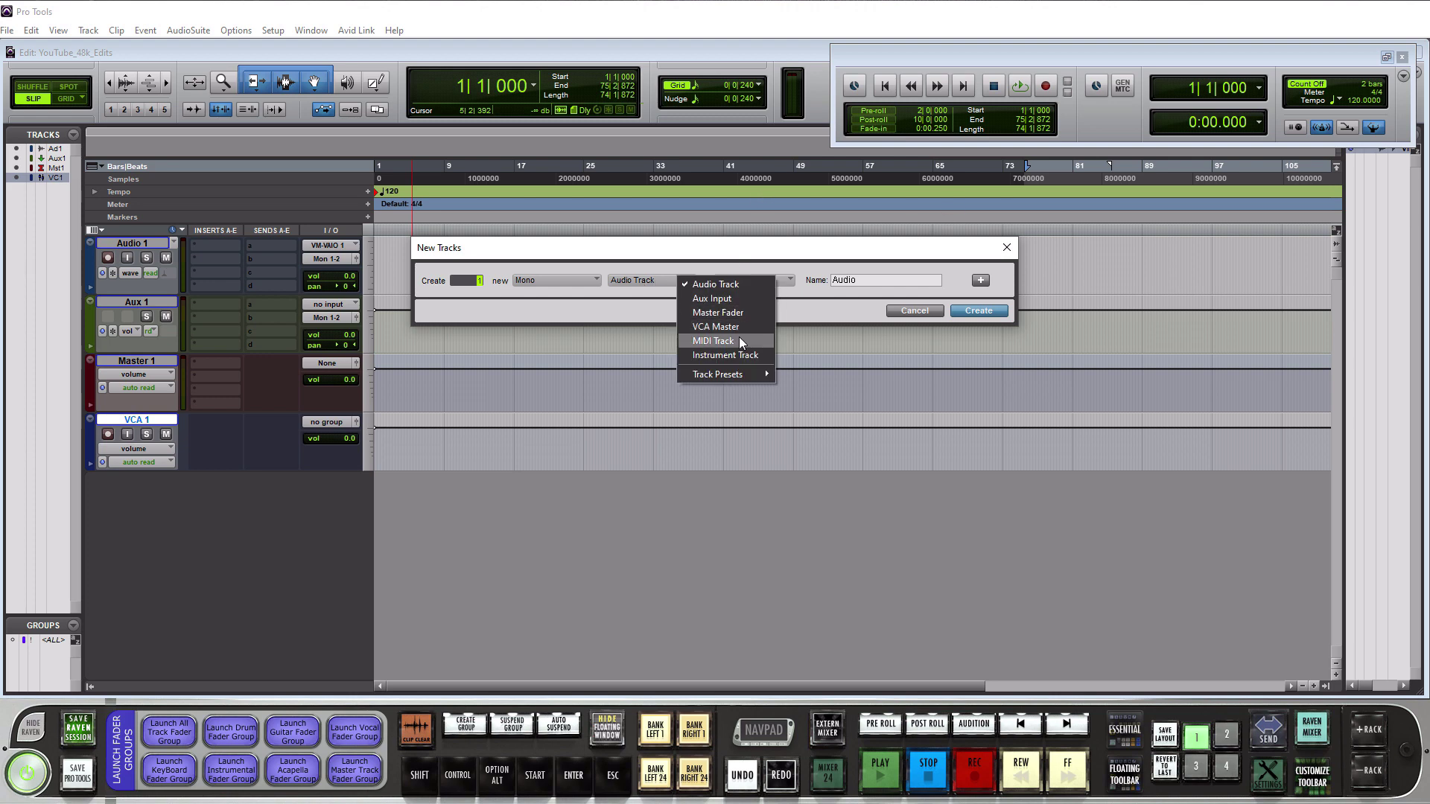
click(739, 337)
click(995, 316)
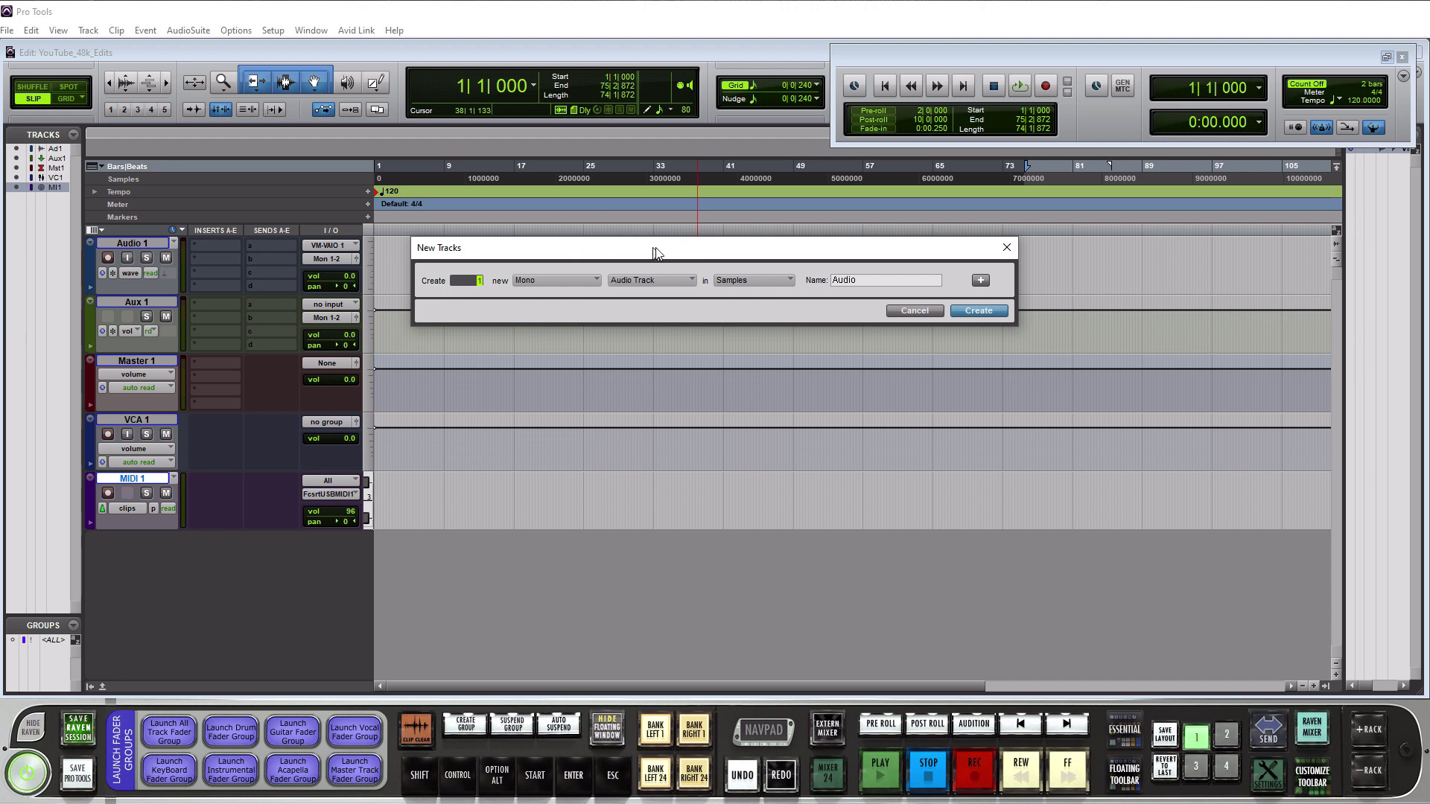
- Create an Instrument Track, Inst 1, in the New Tracks dialog
click(693, 281)
click(749, 358)
click(980, 310)
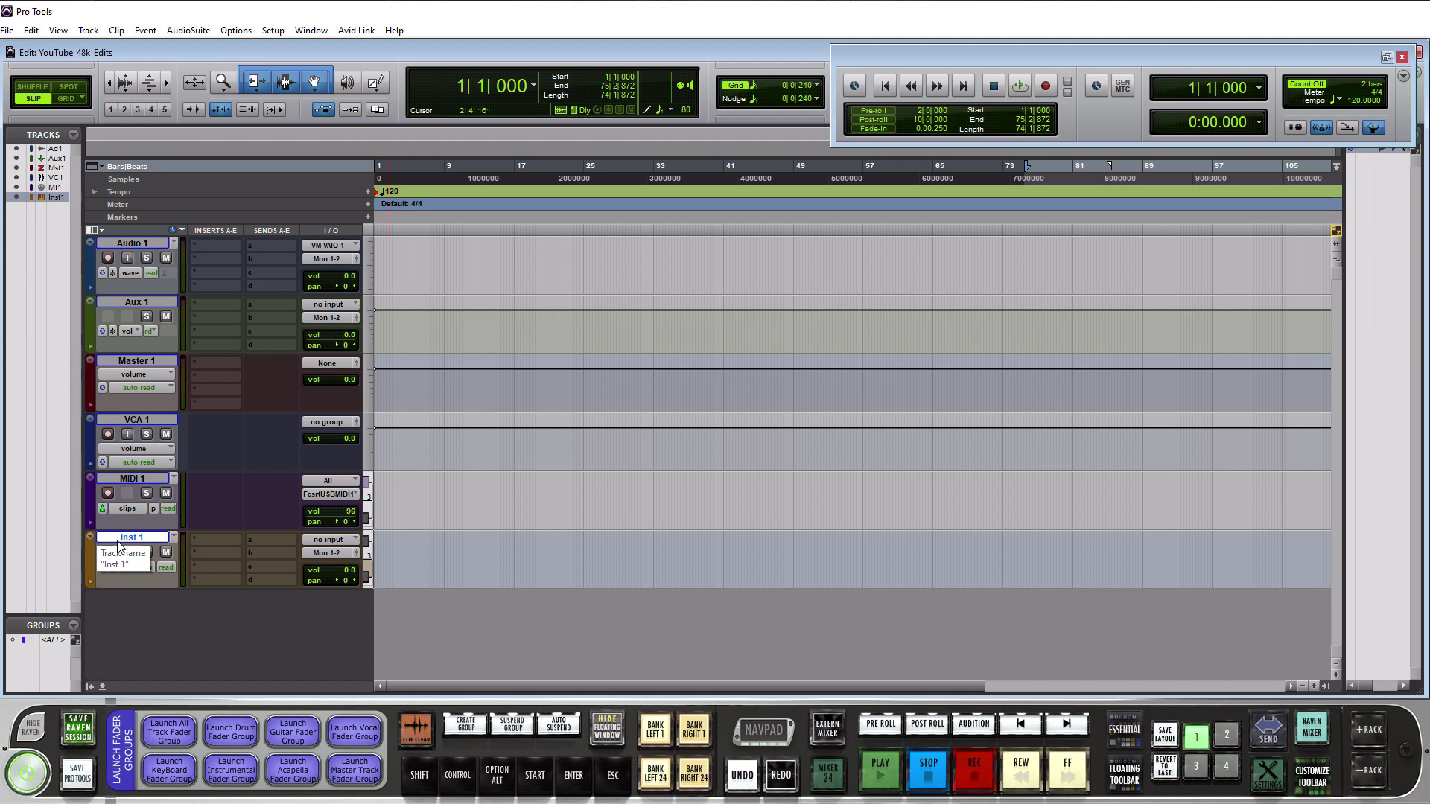